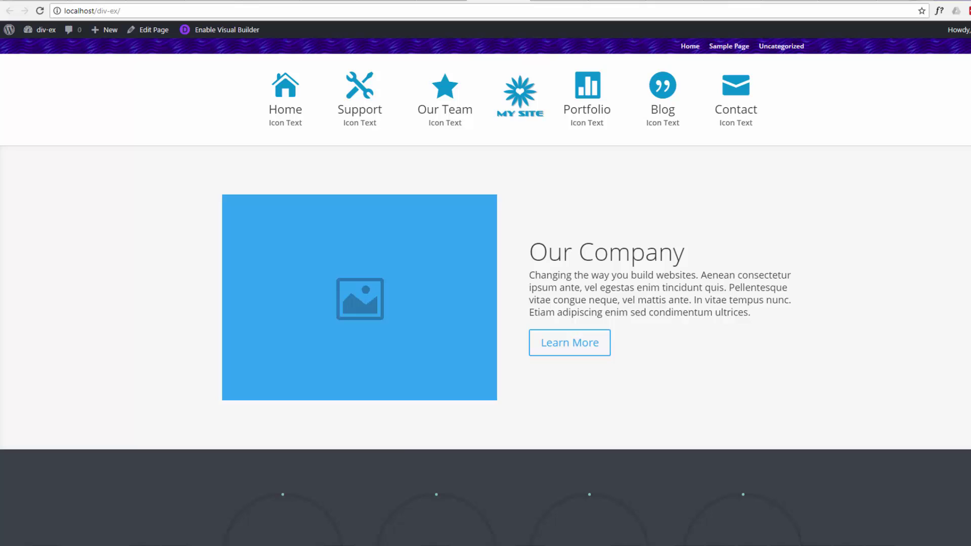
Step: Switch to the image editor holding the prepared blue-to-white gradient banner
click(339, 507)
Step: Upload the light-blue gradient bar image to the Media Library with Add New
click(29, 31)
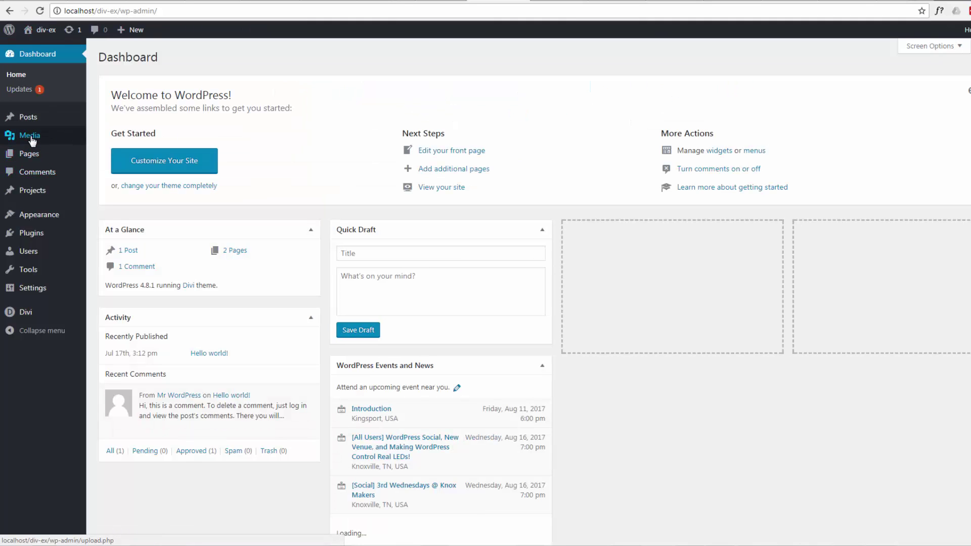
mouse_move(30, 136)
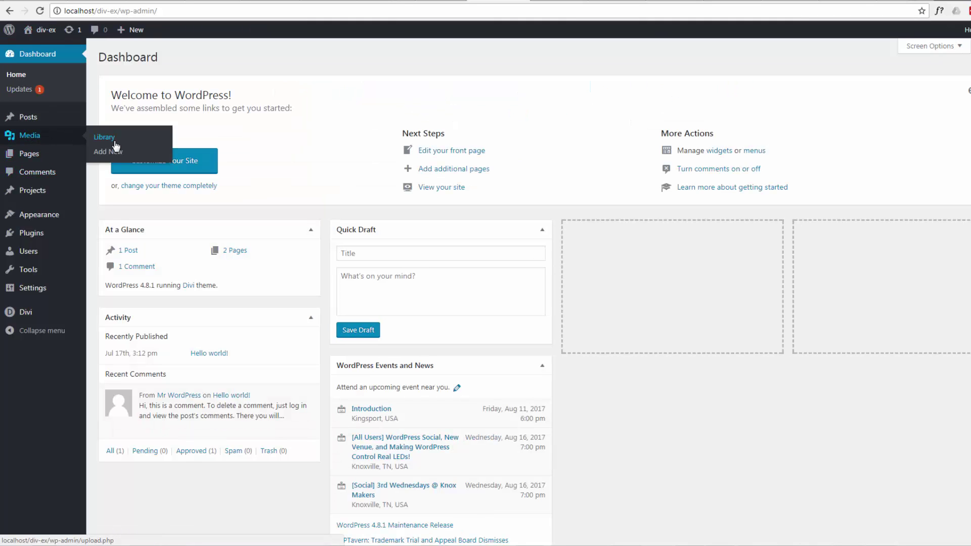
click(114, 146)
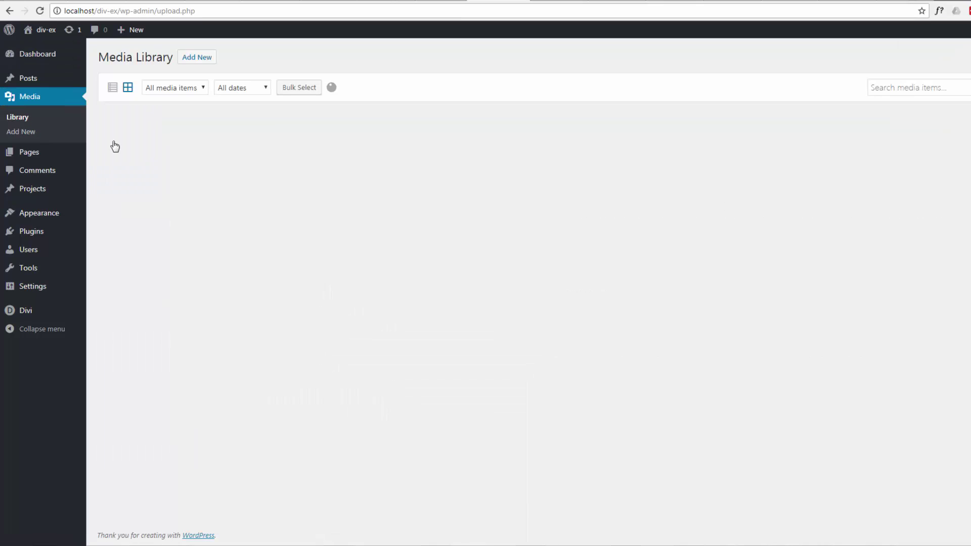
click(195, 58)
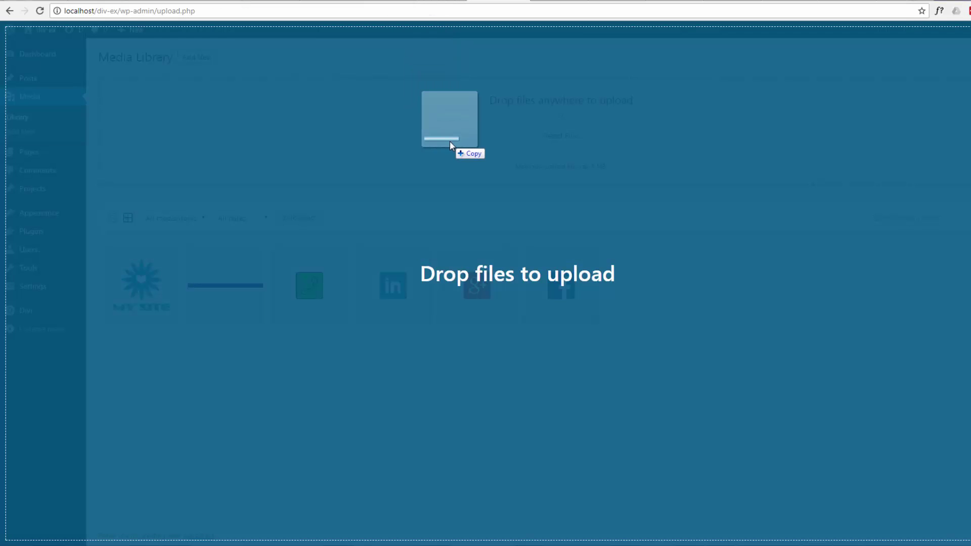
drag(422, 72, 449, 140)
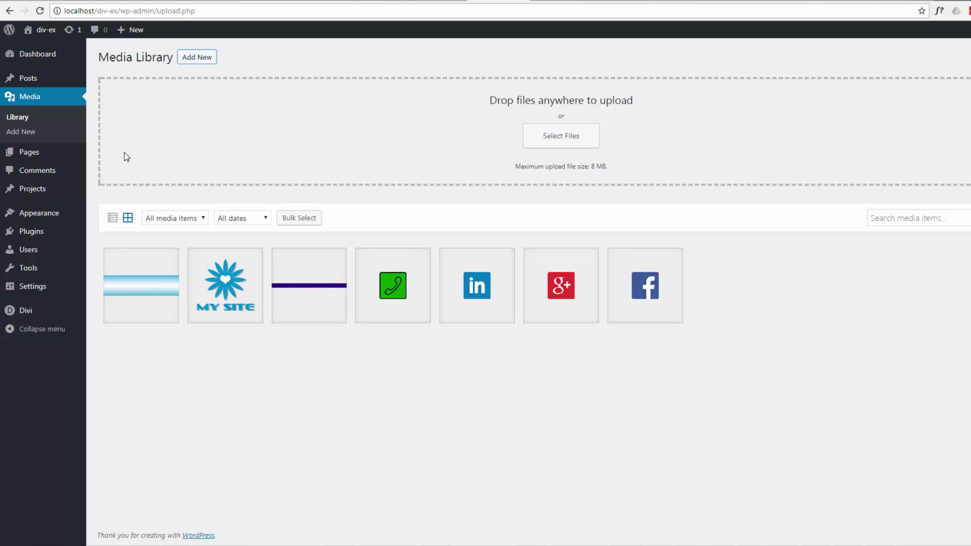
mouse_move(29, 152)
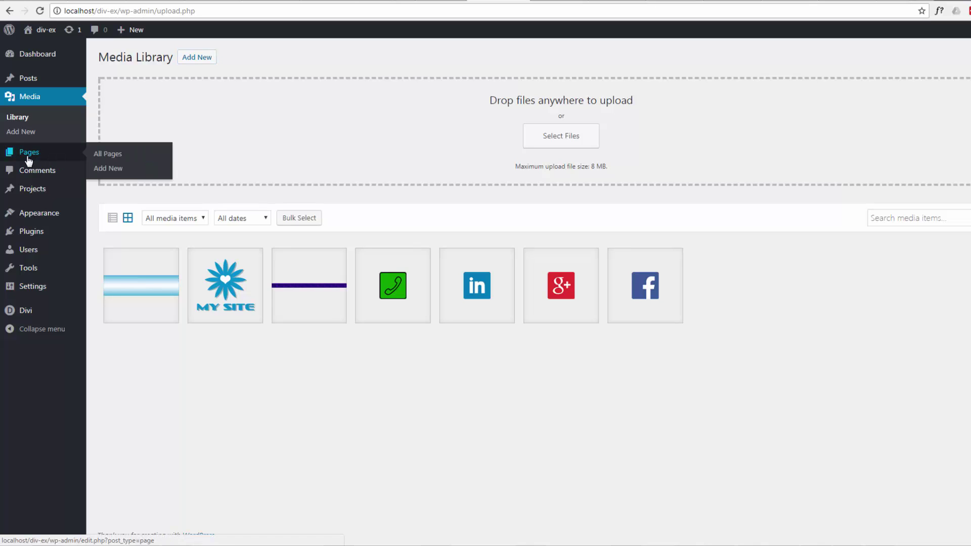
Step: Open the 'test' page in the Divi Builder and show its Text module settings
click(27, 160)
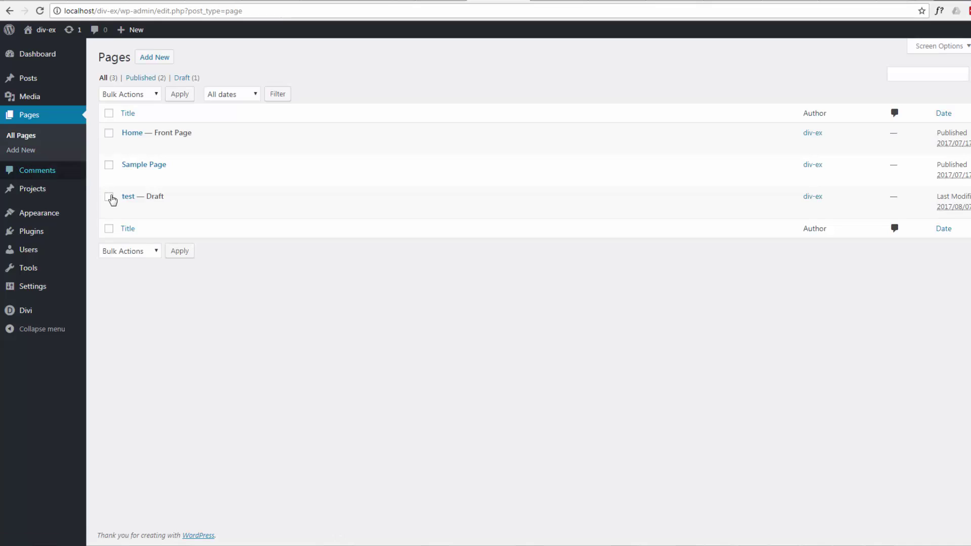
click(127, 210)
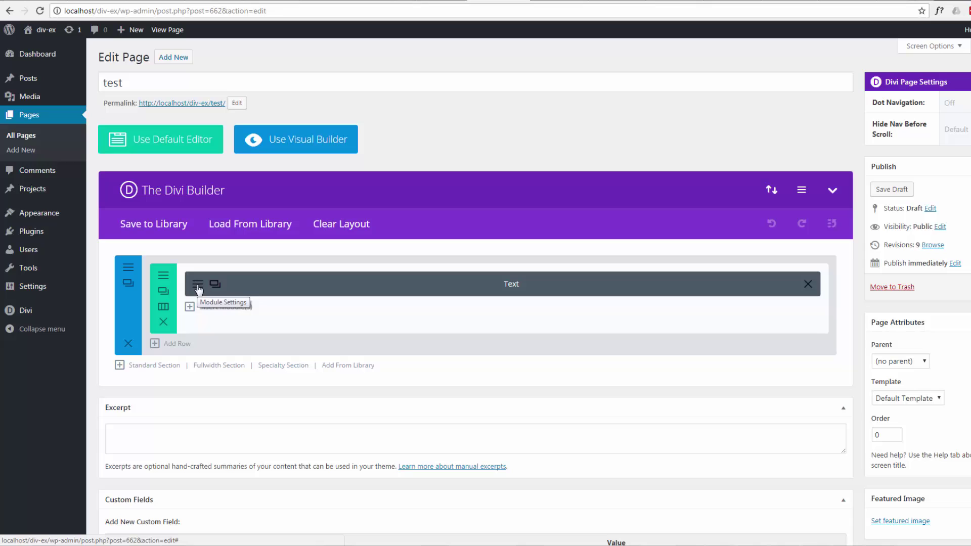
click(197, 285)
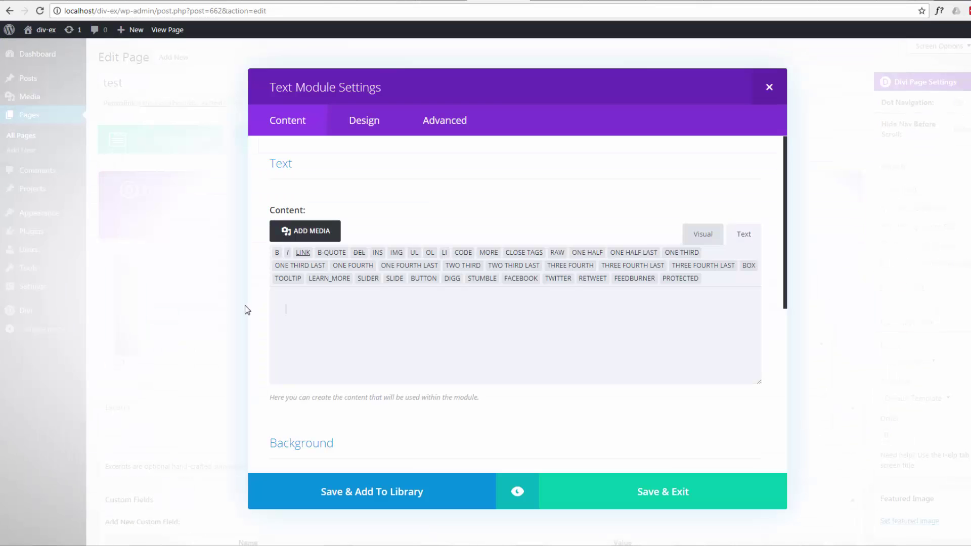
Step: Insert the light-blue gradient bar image into the Text module content from the visual editor
click(698, 237)
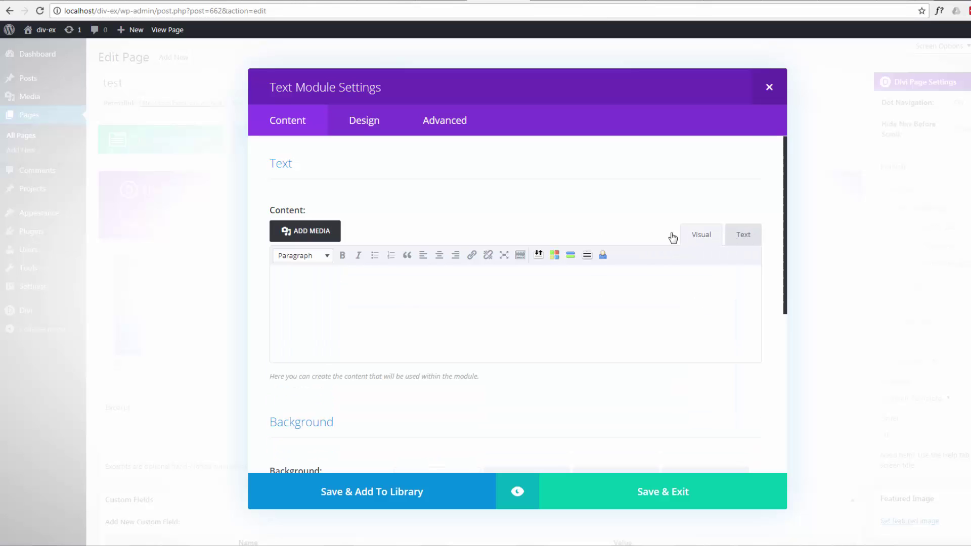
click(322, 236)
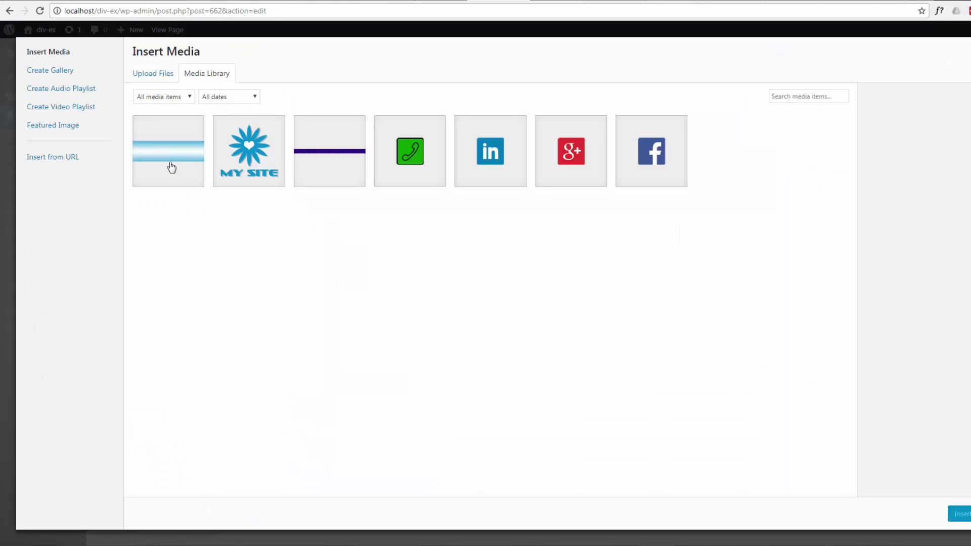
click(170, 166)
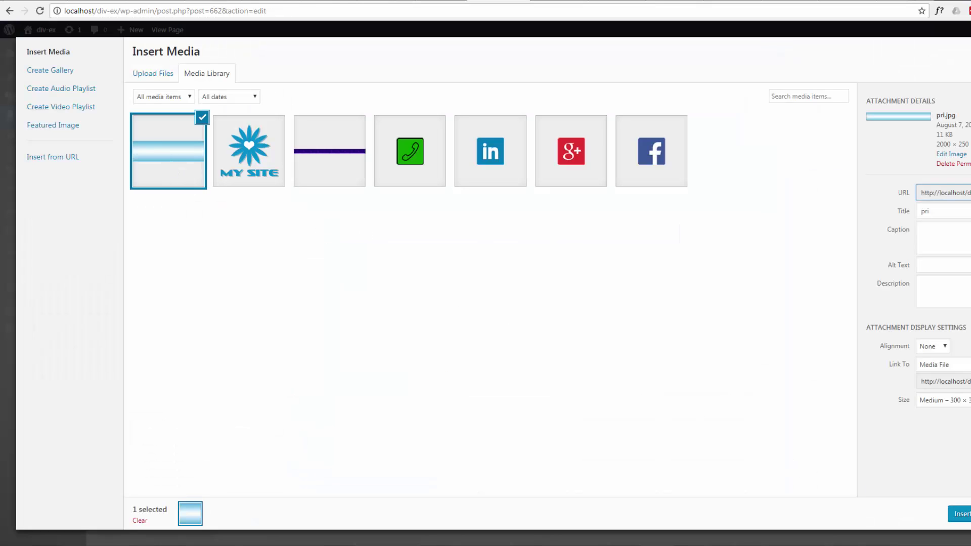
click(960, 514)
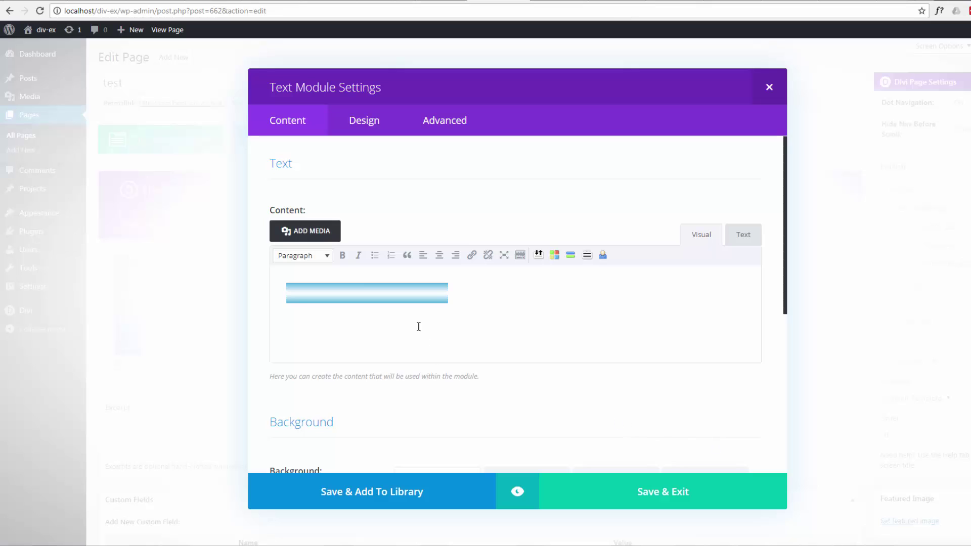
Step: Copy the full-size image URL from the Text module's HTML code
click(743, 238)
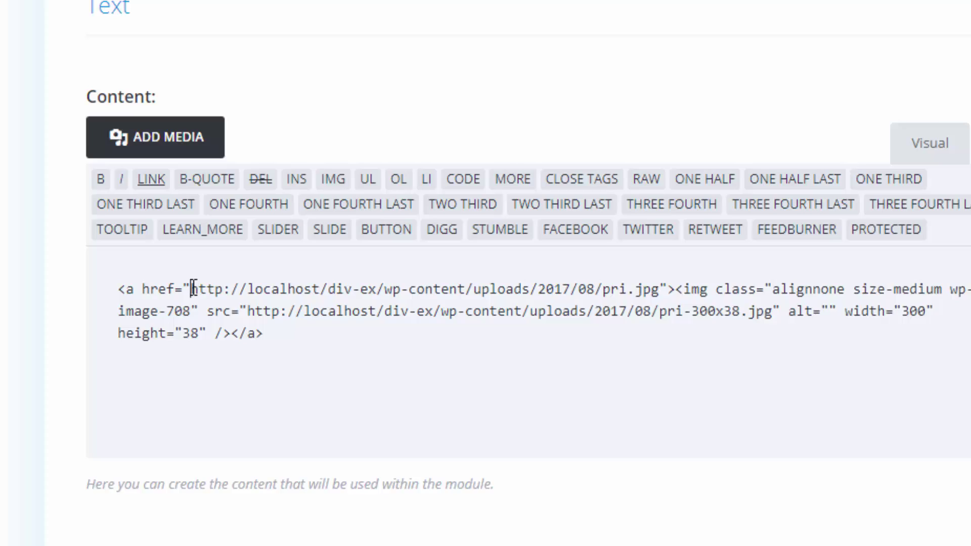
drag(323, 309, 347, 308)
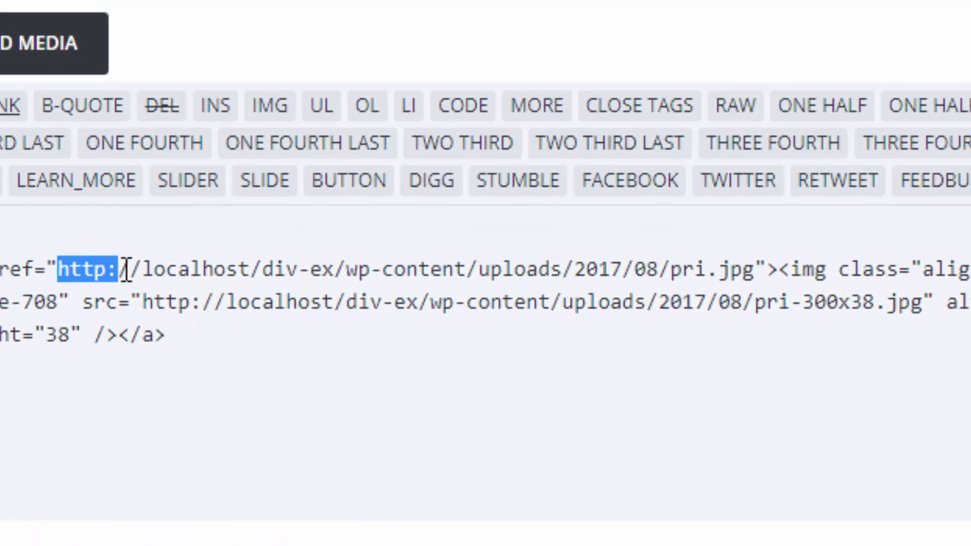
mouse_move(126, 269)
mouse_down()
mouse_move(221, 275)
mouse_move(631, 254)
mouse_move(751, 261)
mouse_up()
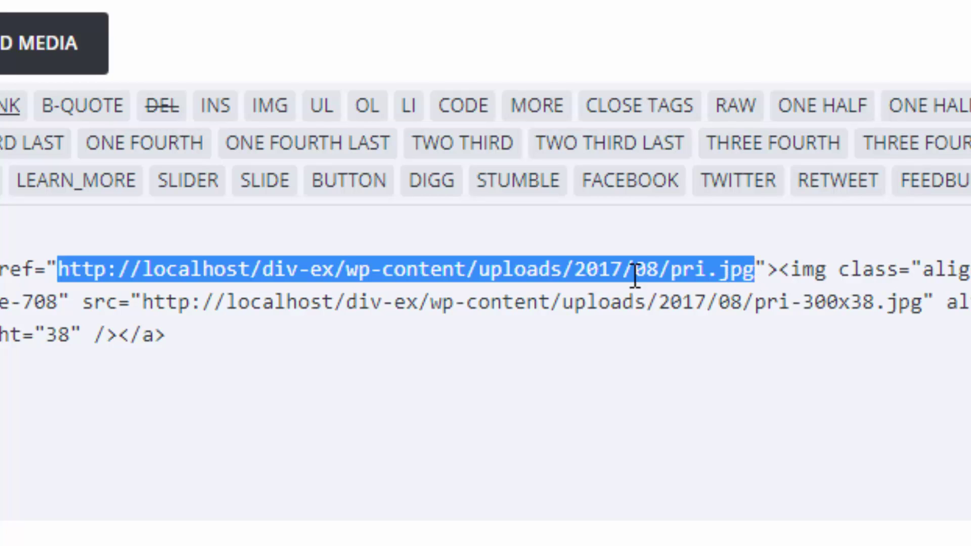
right_click(582, 275)
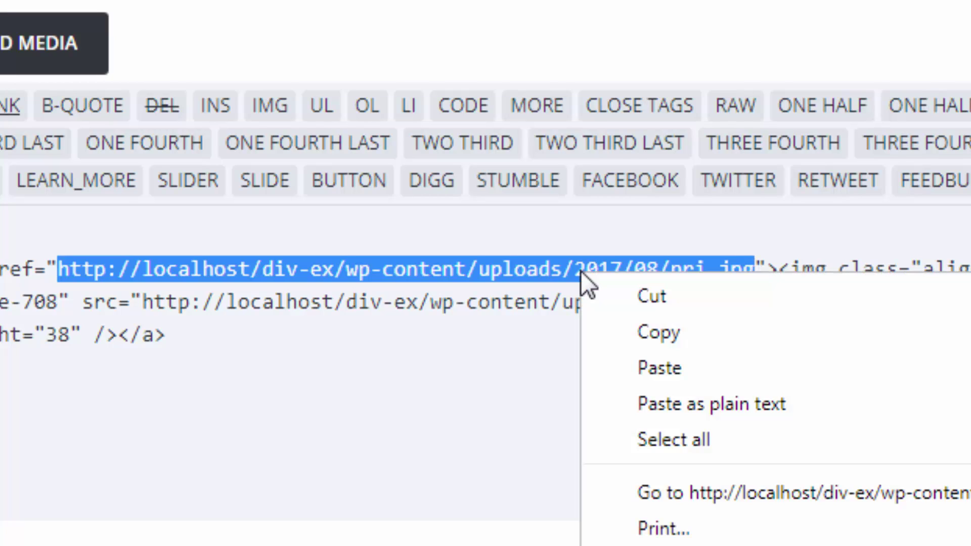
click(668, 337)
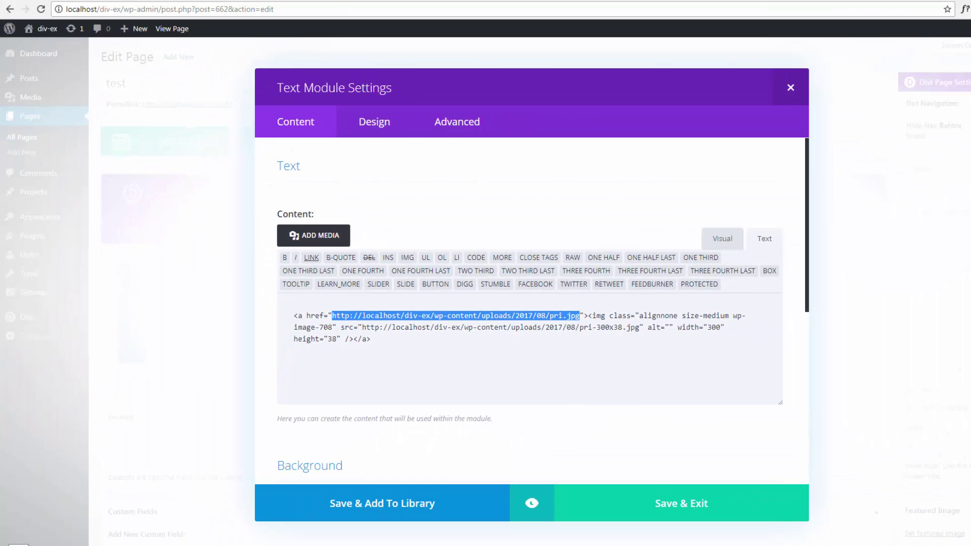
Step: Launch Notepad to hold the copied URL, then save and close the Text module
key(super)
click(46, 156)
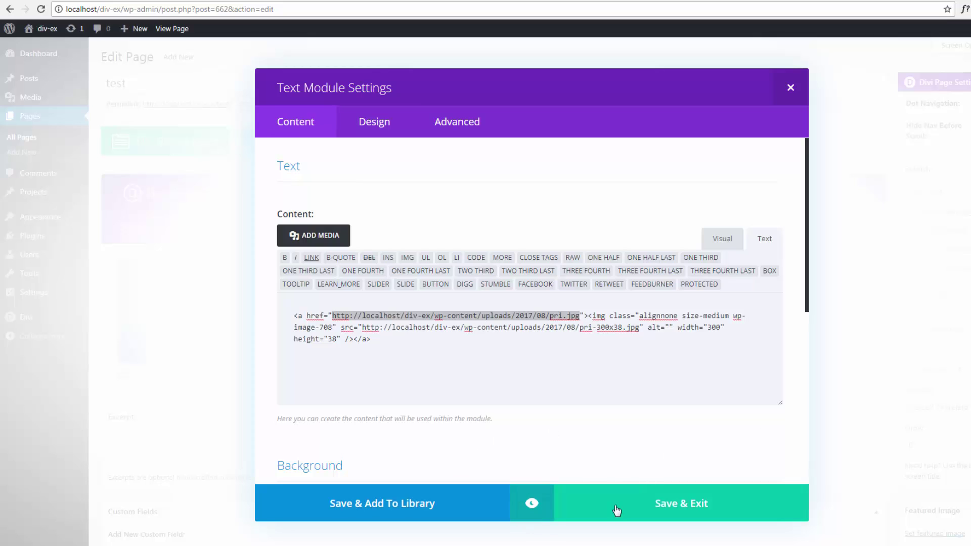
click(684, 507)
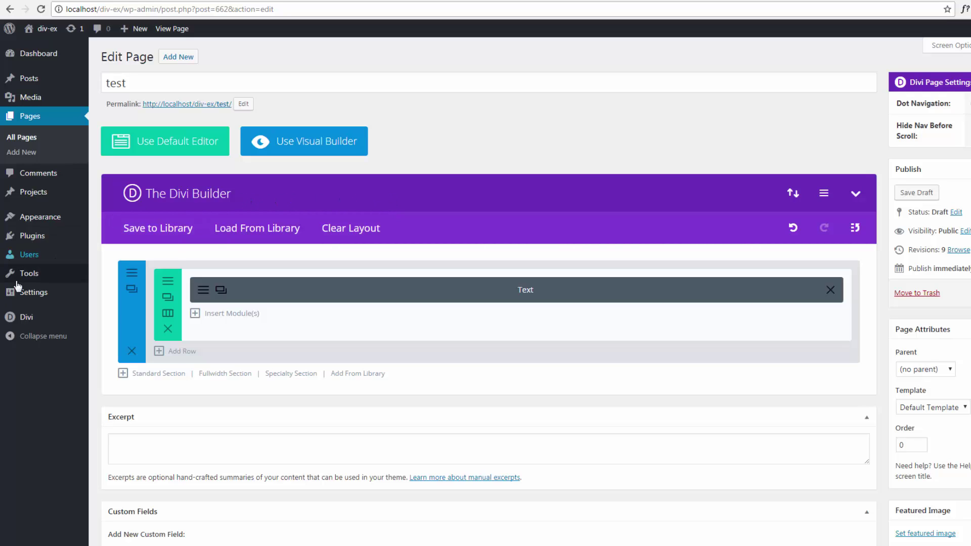
mouse_move(26, 318)
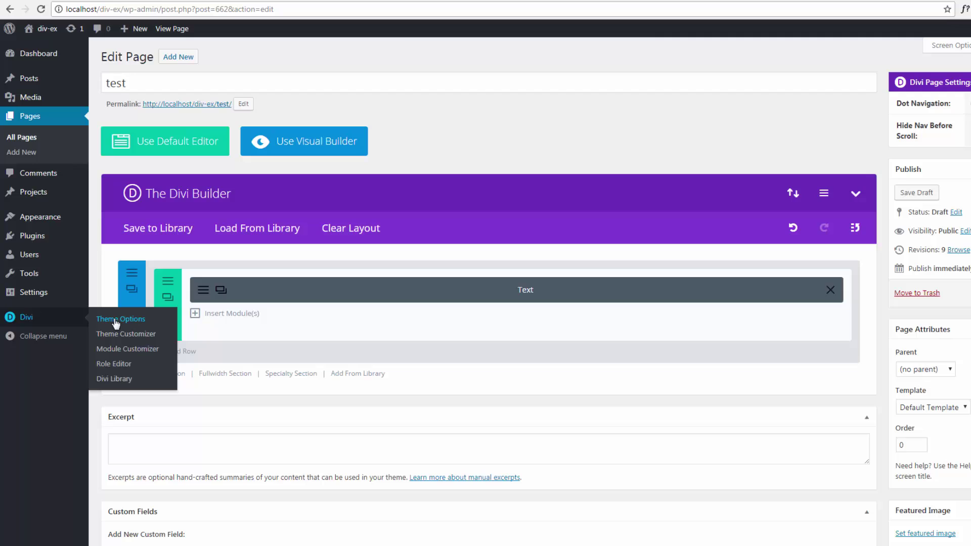
Step: Go to Divi Theme Options, leaving the builder page without saving
click(116, 323)
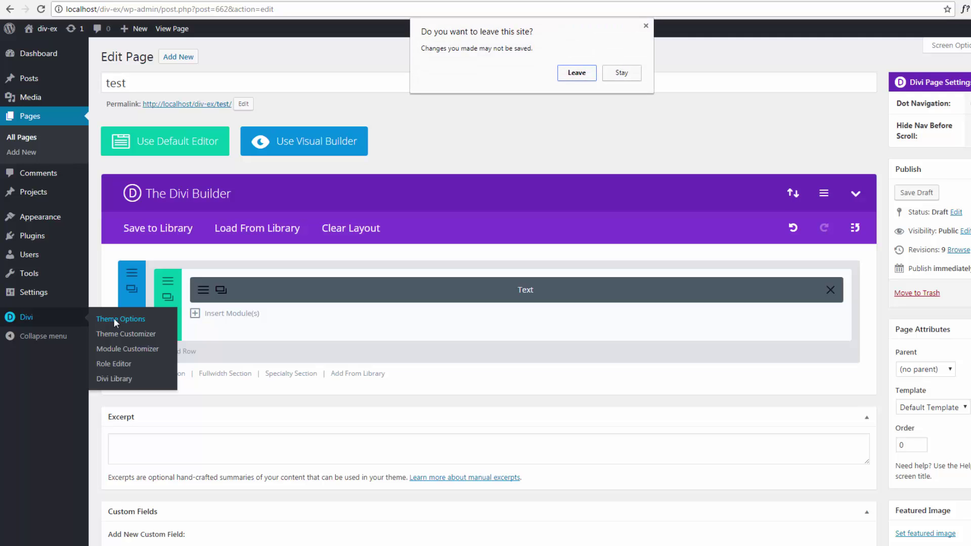
click(576, 73)
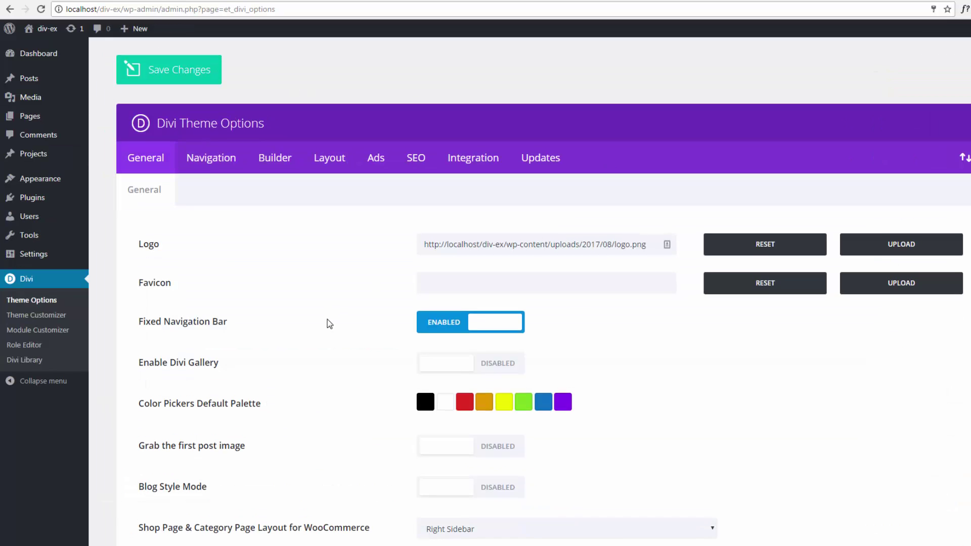
scroll(326, 320, down, 2)
scroll(327, 319, down, 3)
scroll(327, 319, down, 2)
scroll(327, 319, down, 2)
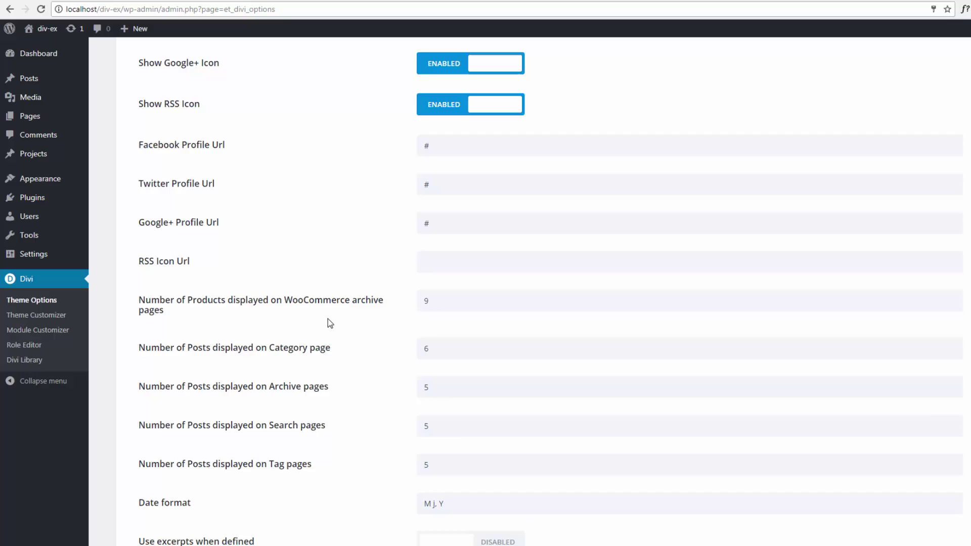
scroll(327, 318, down, 5)
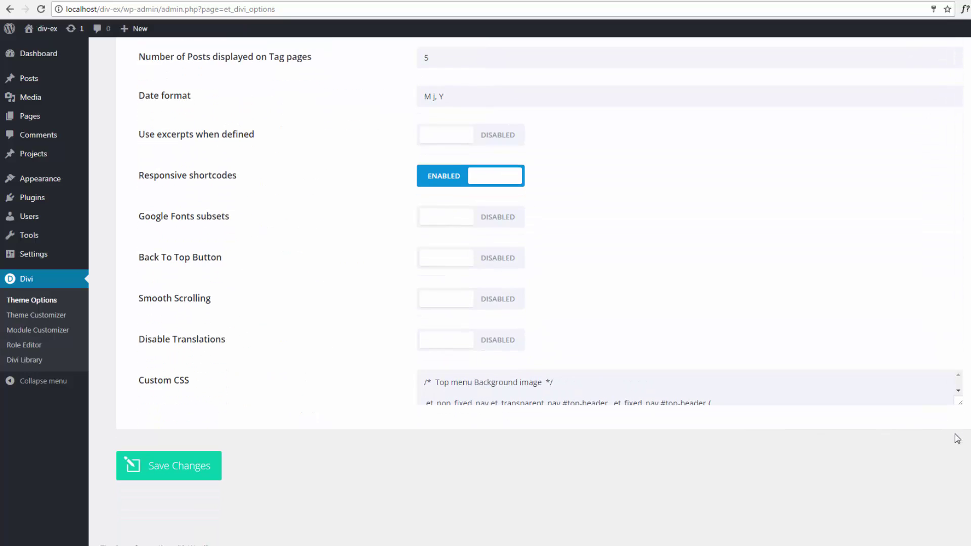
Step: Enlarge the Custom CSS box and add a 'Primary Menu Image' comment below the top menu rule
drag(960, 403, 943, 530)
scroll(657, 444, down, 3)
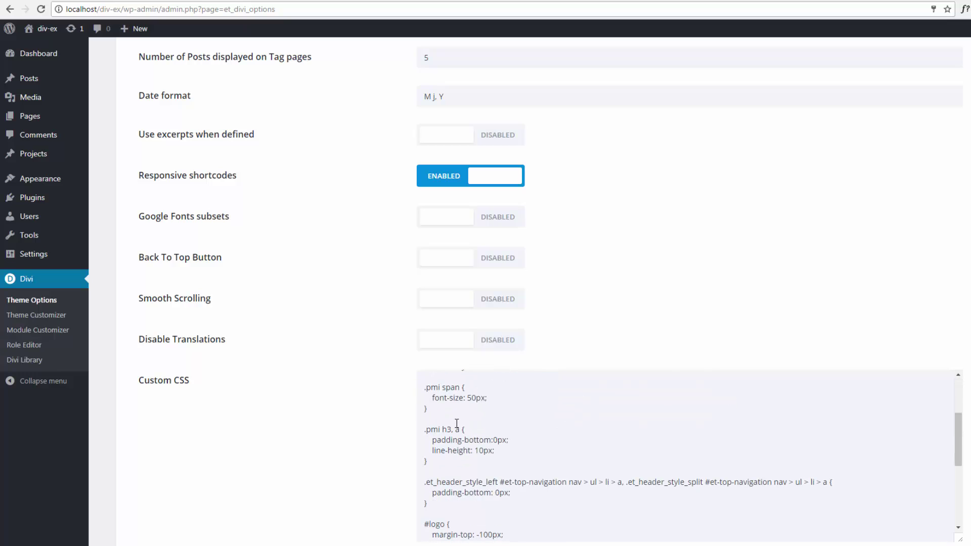
scroll(457, 423, up, 1)
scroll(457, 424, up, 2)
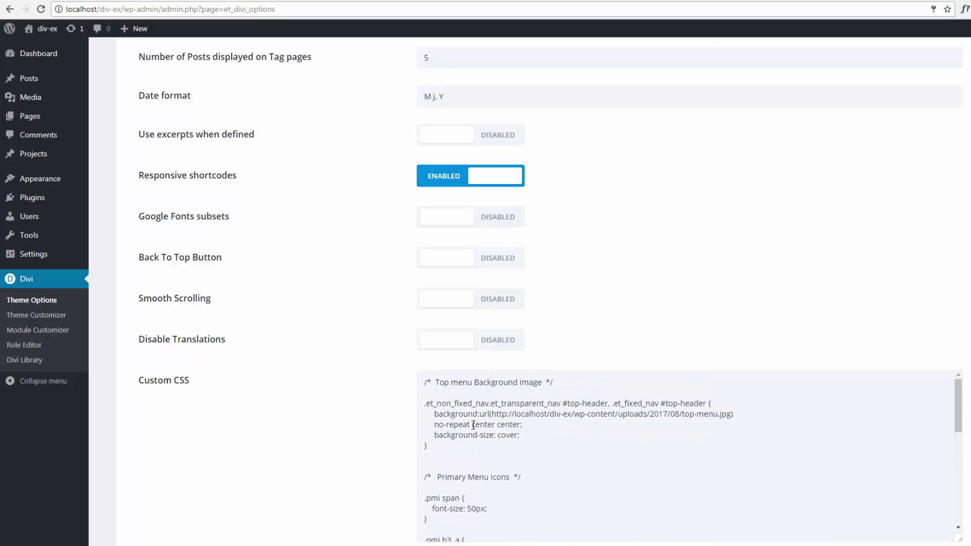
click(434, 447)
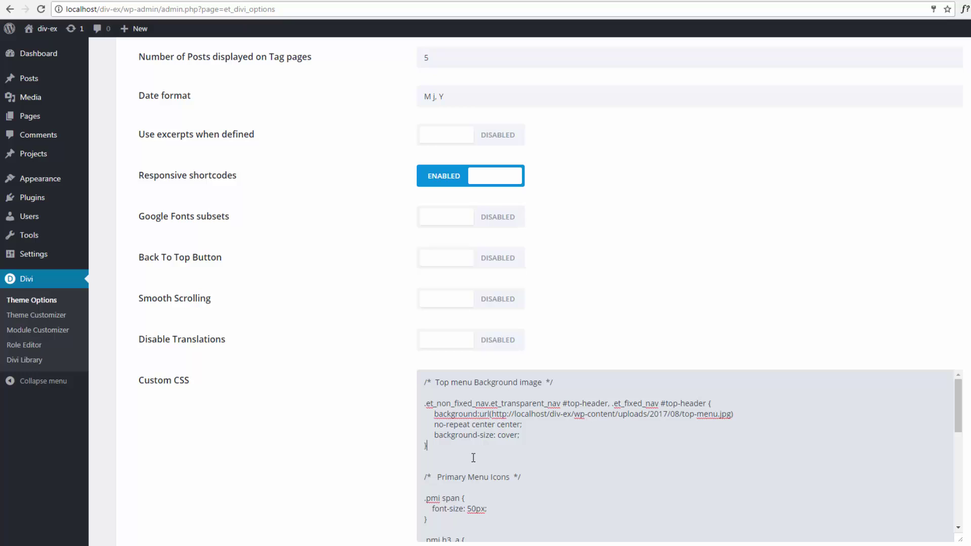
key(Return)
key(Return)
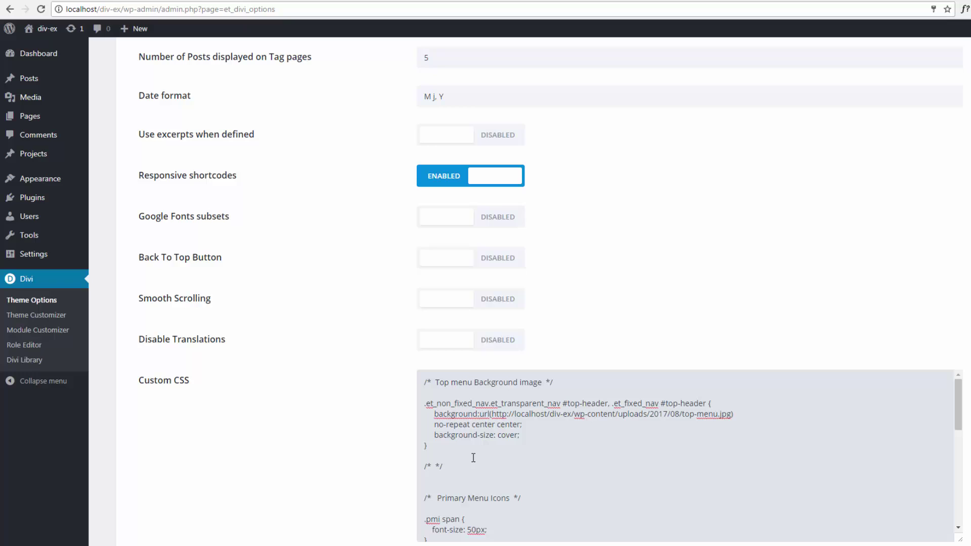
text(Pr)
text(imary M)
text(enu I)
text(mage)
mouse_move(46, 28)
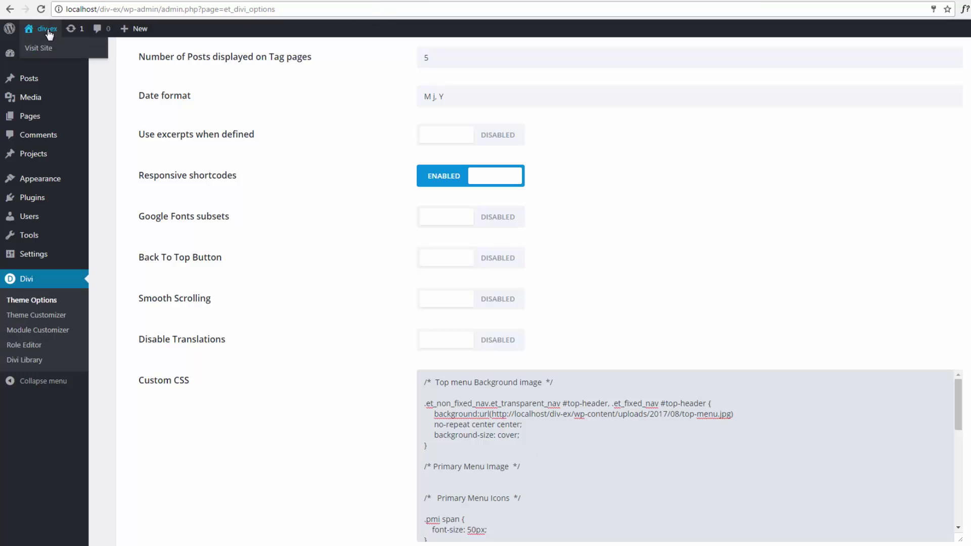
Step: Inspect the live site's header at full desktop width, identifying it as '#main-header'
click(37, 52)
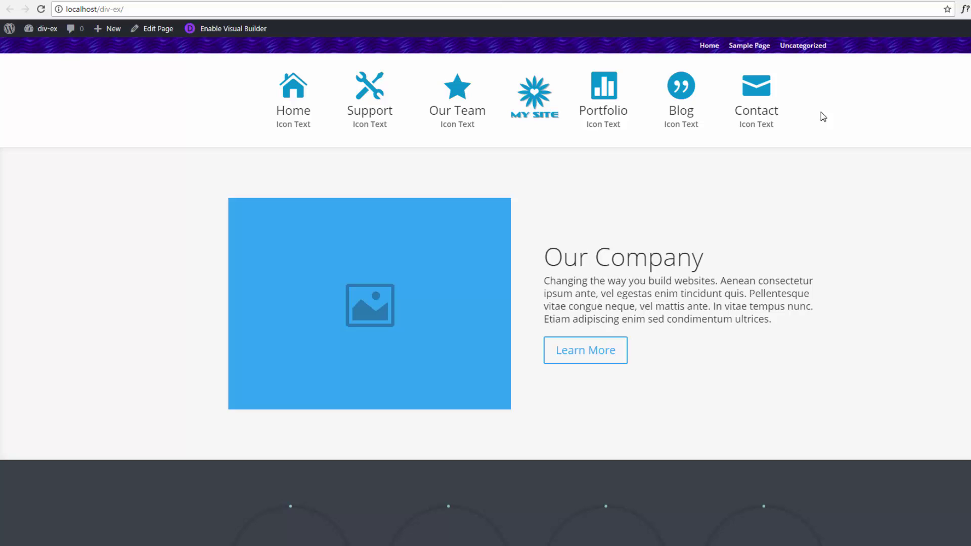
right_click(817, 88)
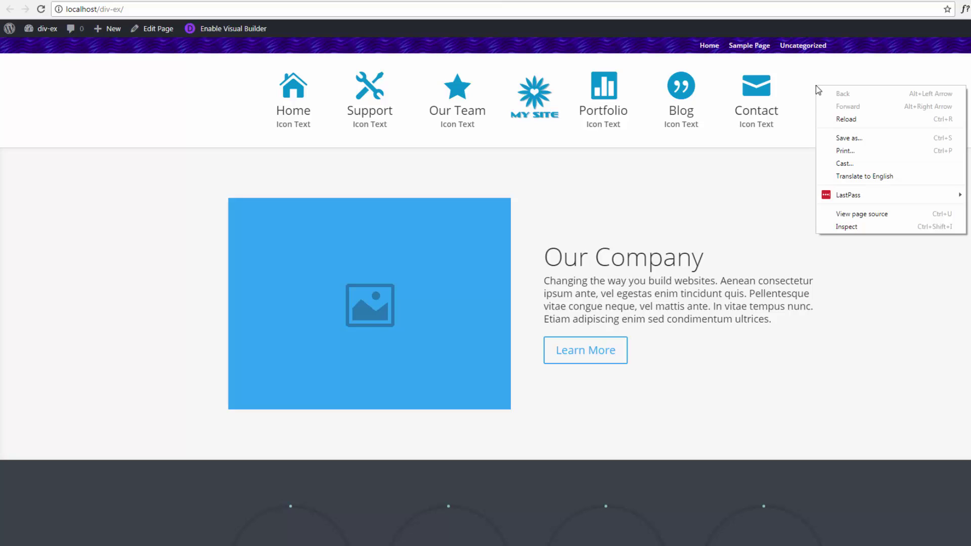
click(847, 226)
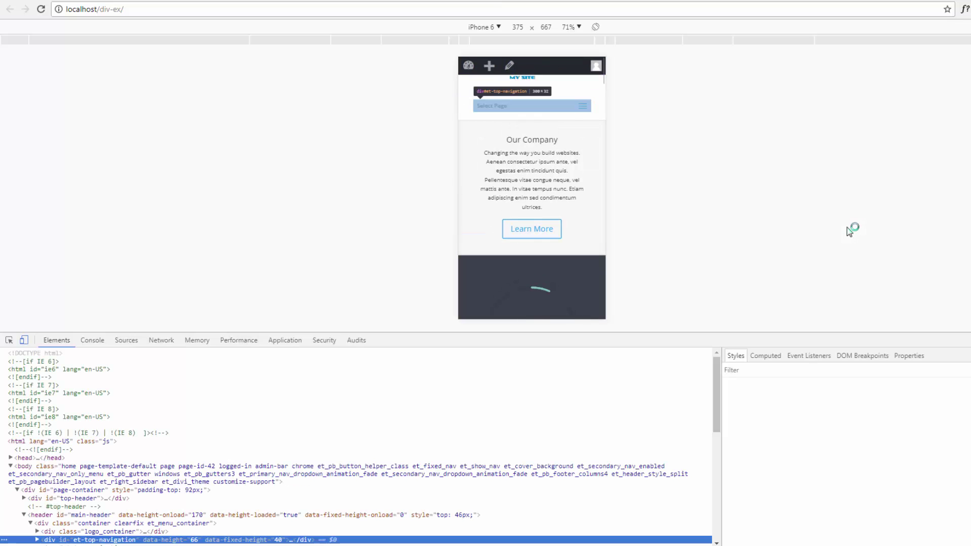
click(24, 341)
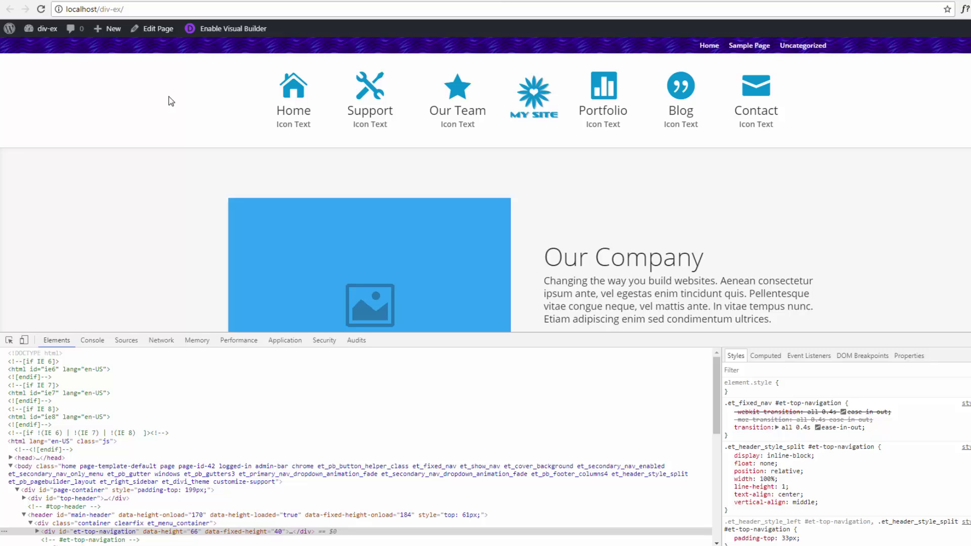
right_click(168, 102)
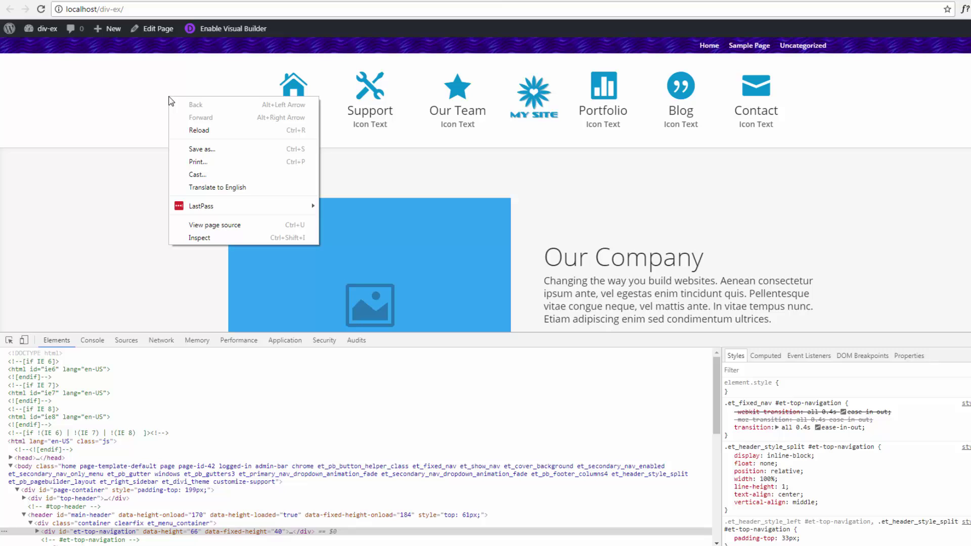
click(84, 520)
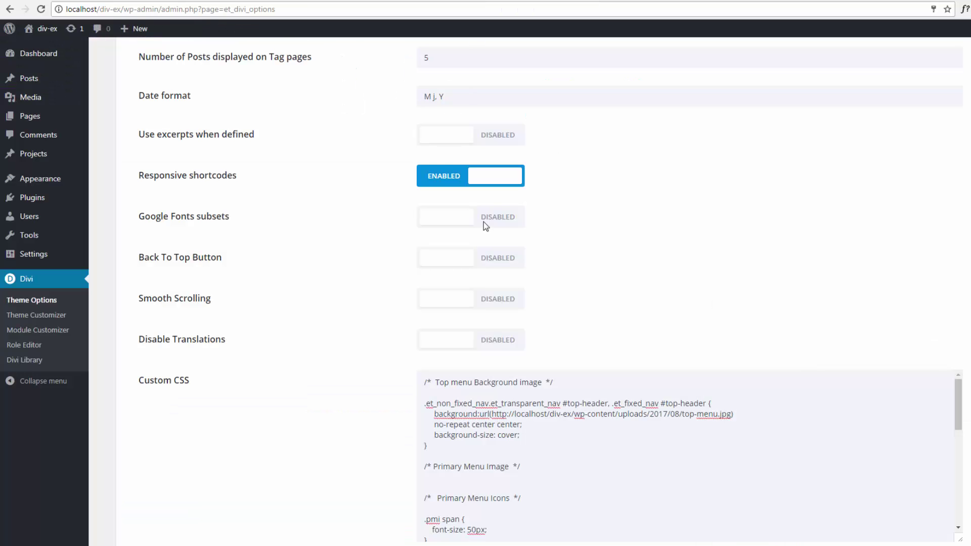
Step: Add an empty '#main-header { }' rule under the comment, with the caret inside it
click(535, 468)
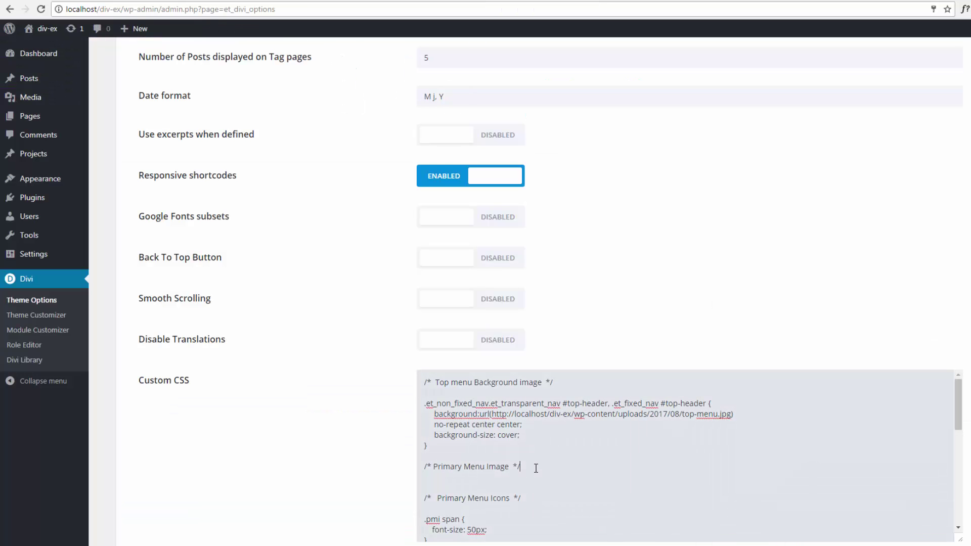
key(Return)
key(Return)
text(#main-header)
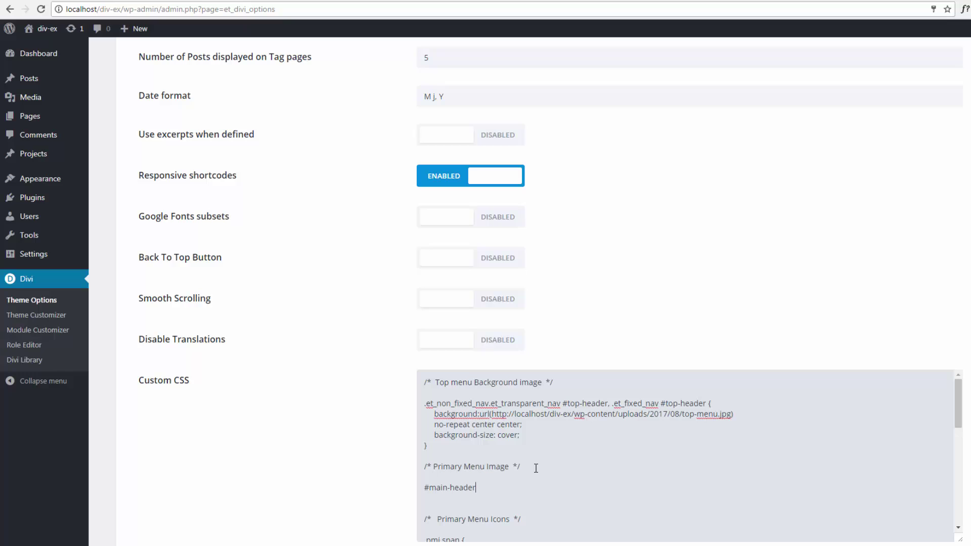
text({)
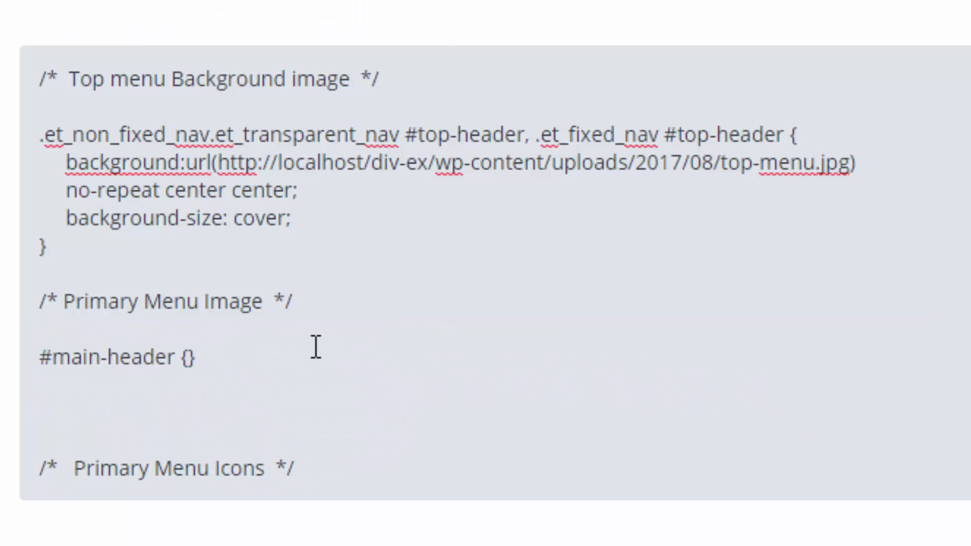
key(Return)
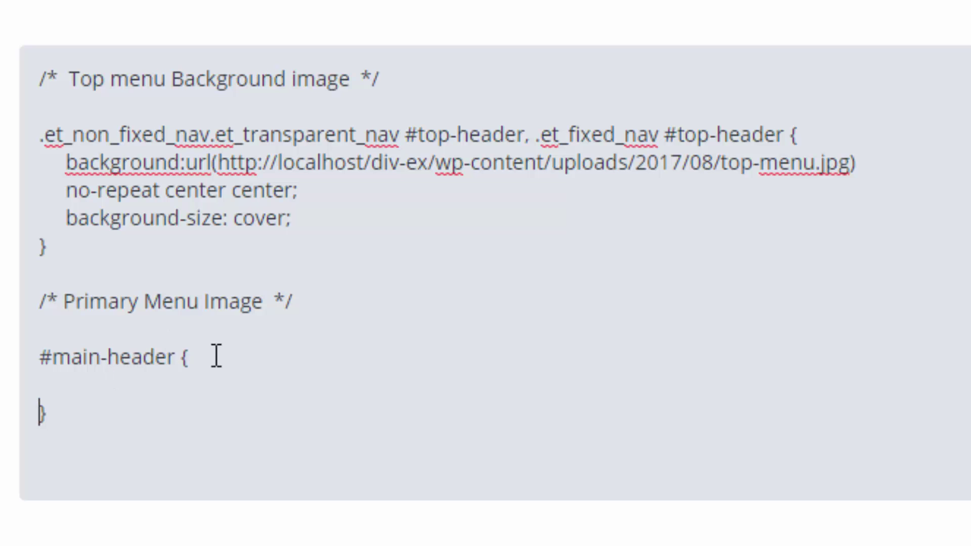
click(80, 375)
text(back)
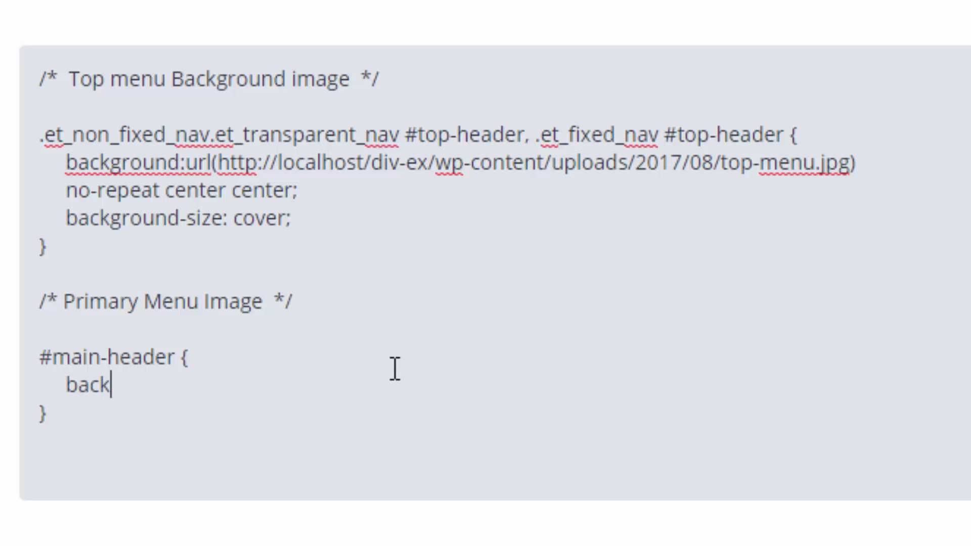
text(ground)
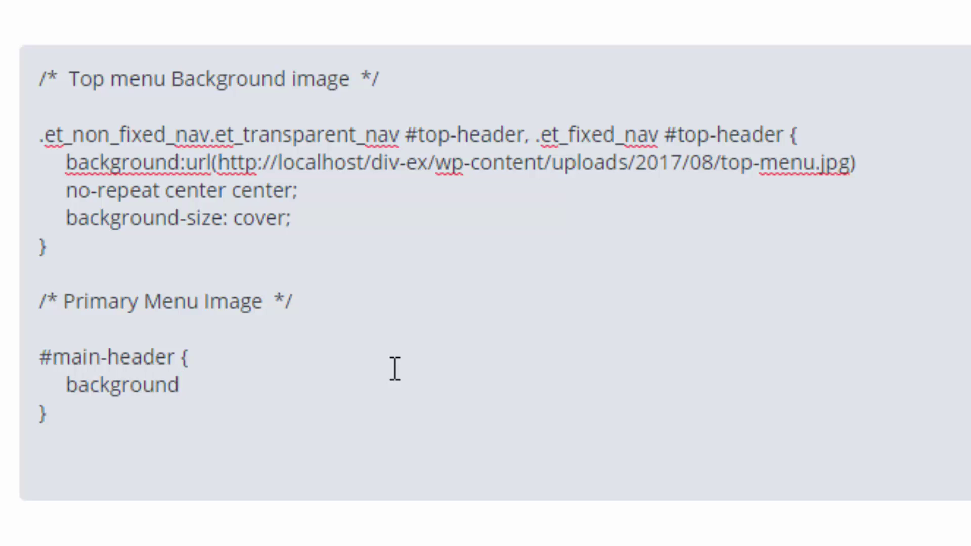
text(:)
text(u)
text(rl)
text(())
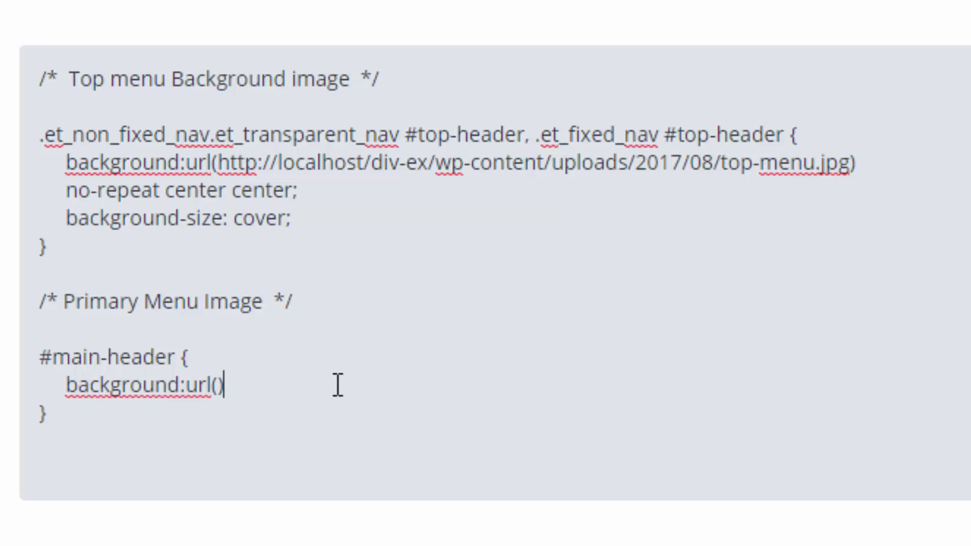
Step: Put the caret between the parentheses of the new 'background:url()' line
click(217, 385)
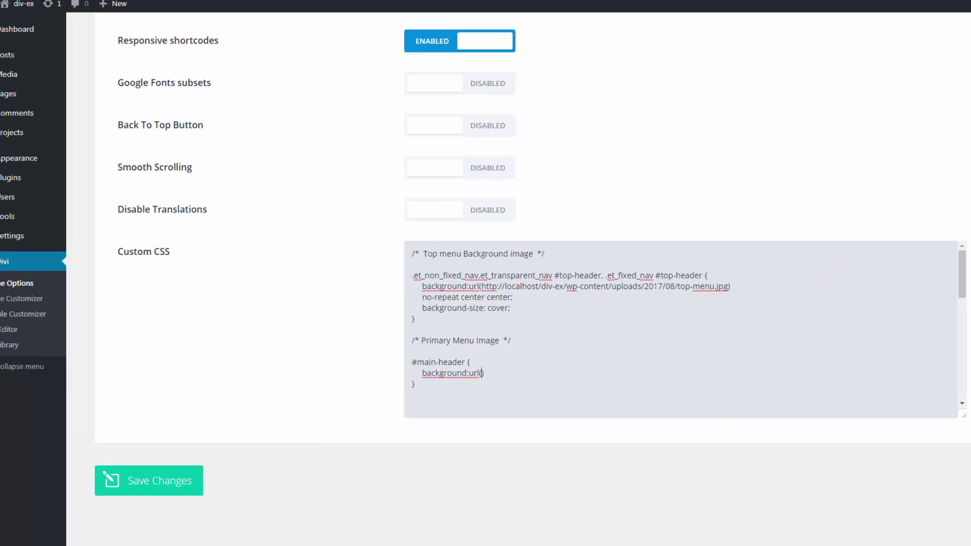
Step: Copy the pri.jpg image address from Notepad and return to the Divi theme options
key(alt+Tab)
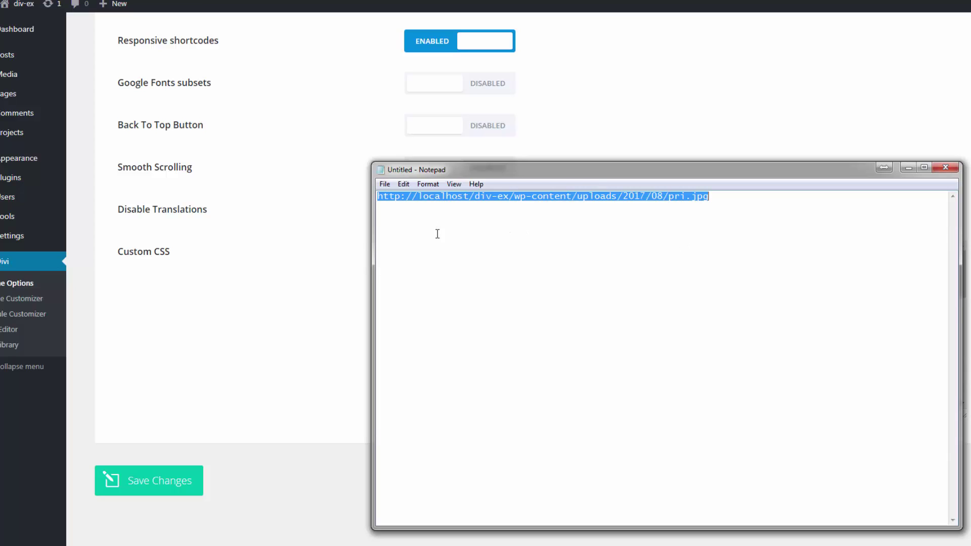
right_click(486, 198)
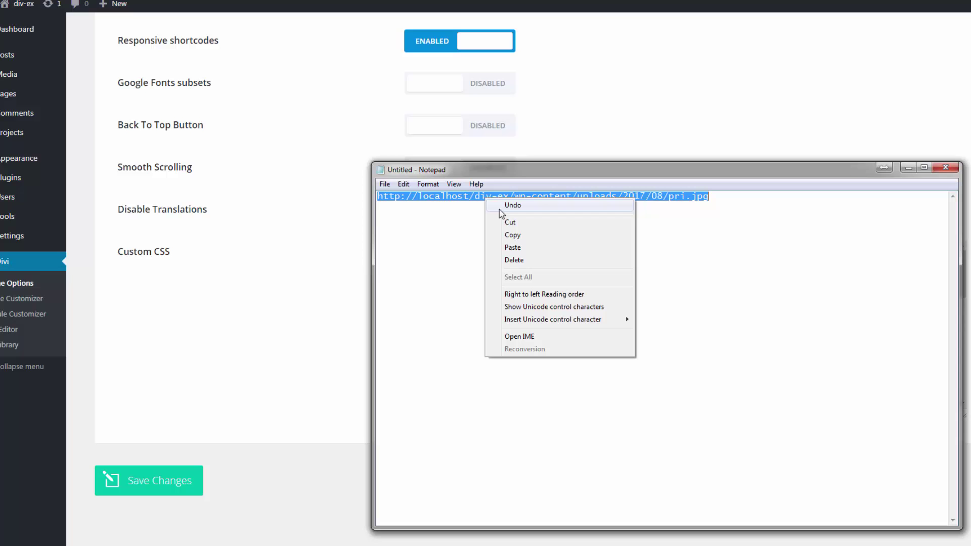
click(520, 241)
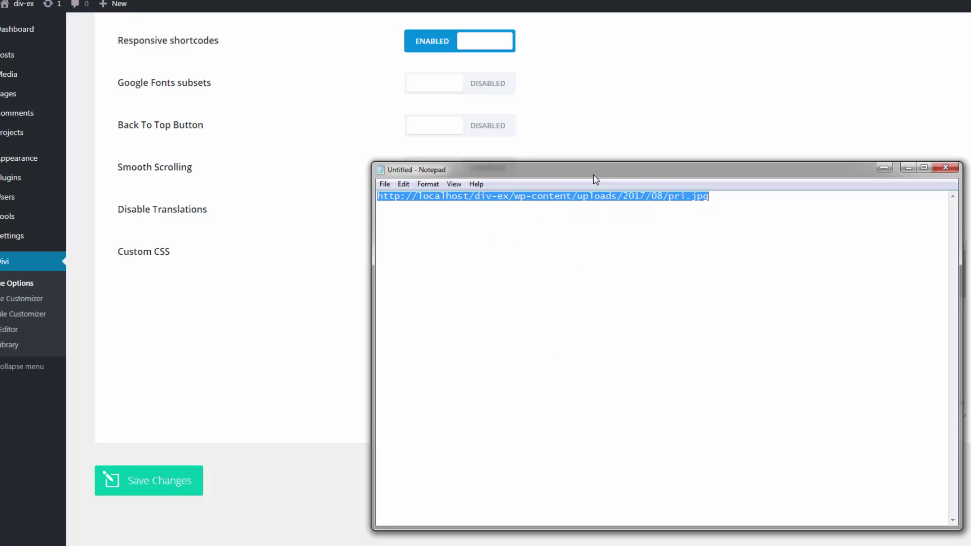
key(alt+Tab)
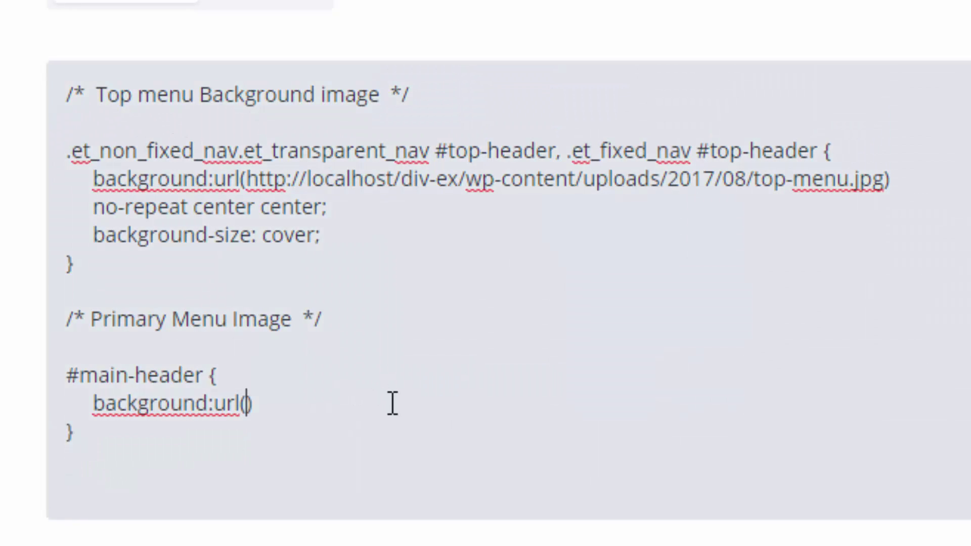
Step: Paste the pri.jpg address into the #main-header url() and start a new line below it
key(ctrl+v)
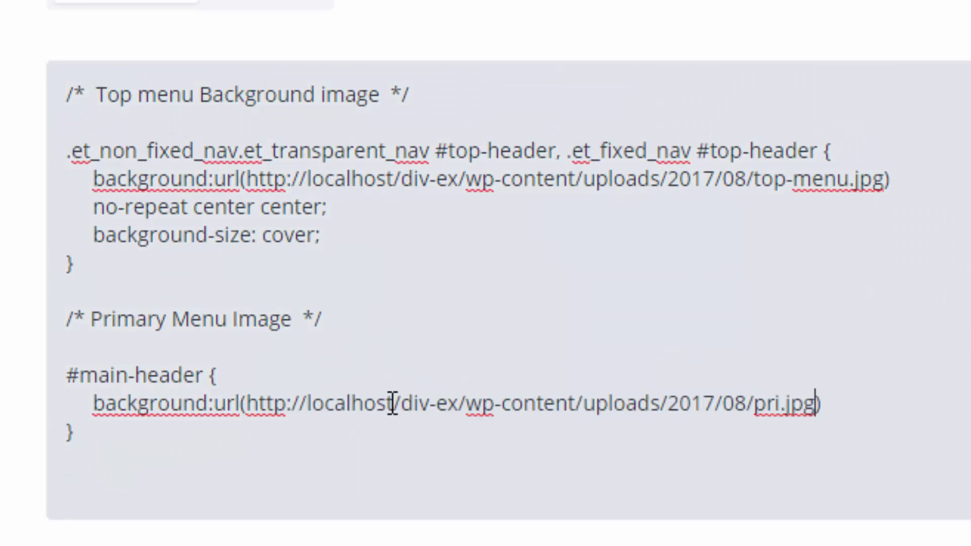
click(829, 403)
key(Return)
text(no-rep)
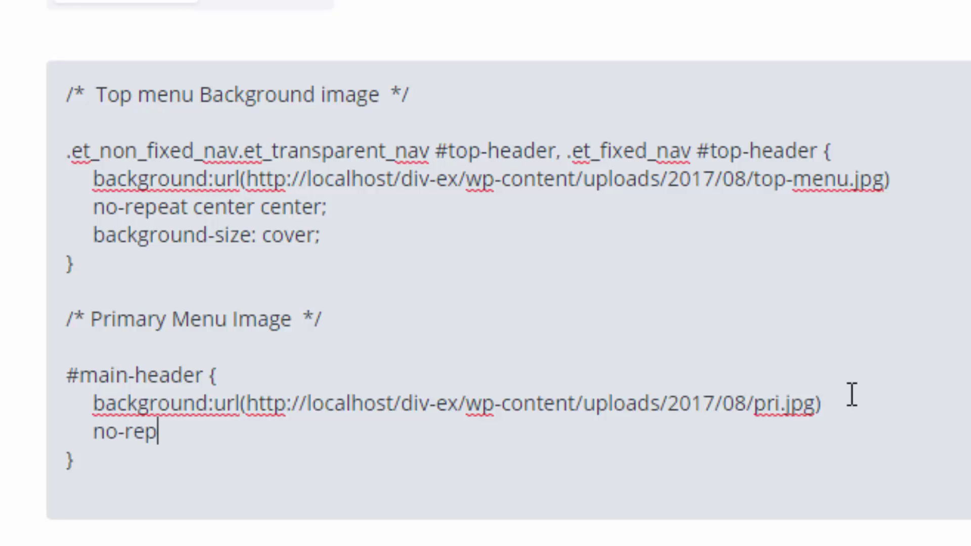
text(eat)
text(;)
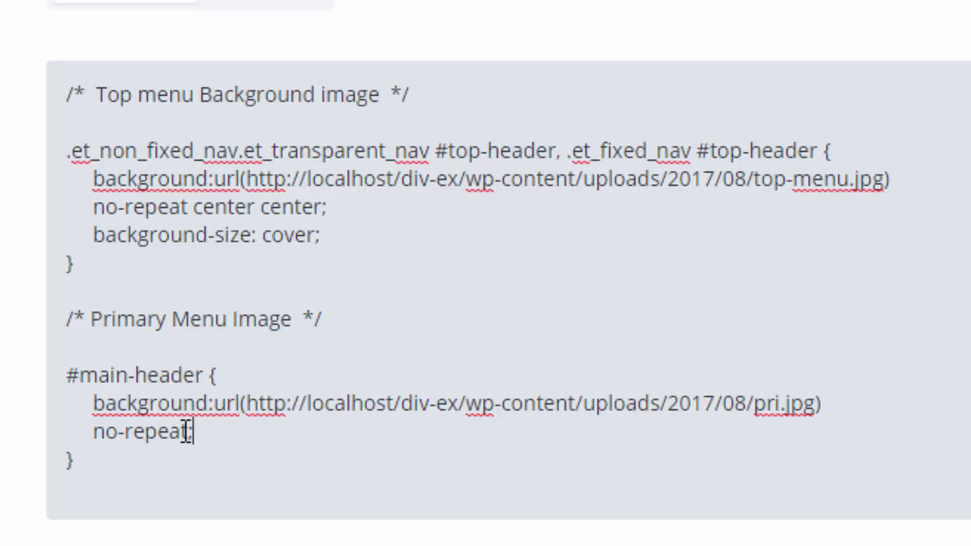
Step: Make the background line 'no-repeat center' and add 'background-size:cover;' on a new line
drag(183, 432, 193, 438)
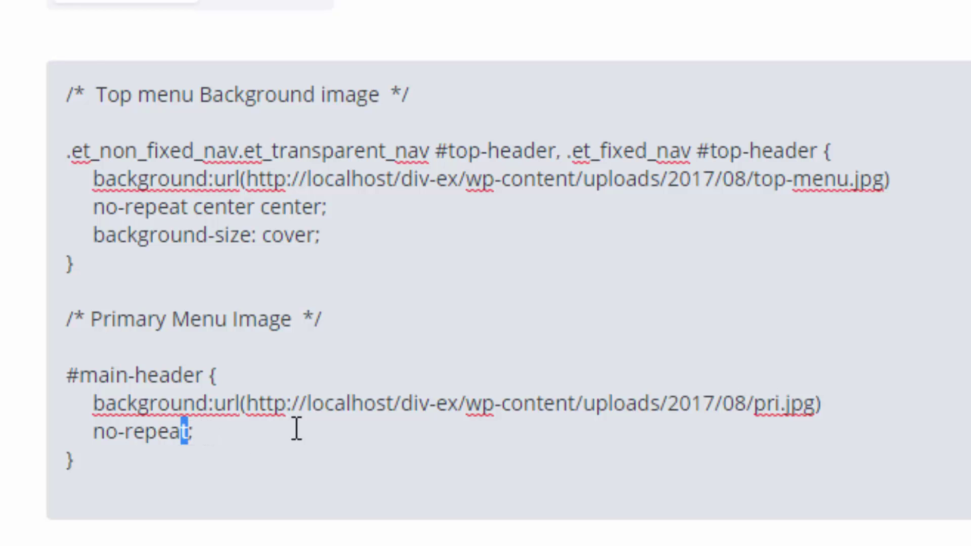
click(190, 433)
text(cen)
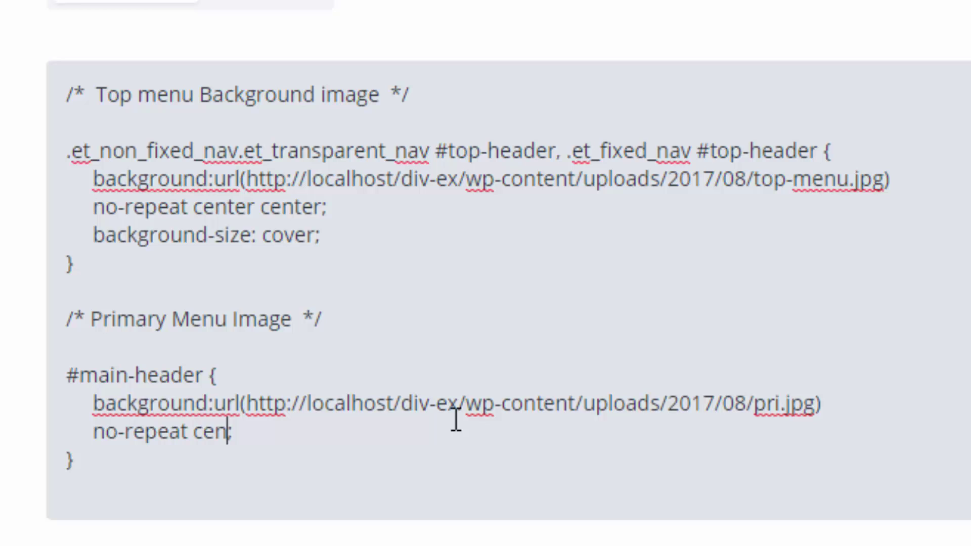
text(ter)
key(Right)
key(Return)
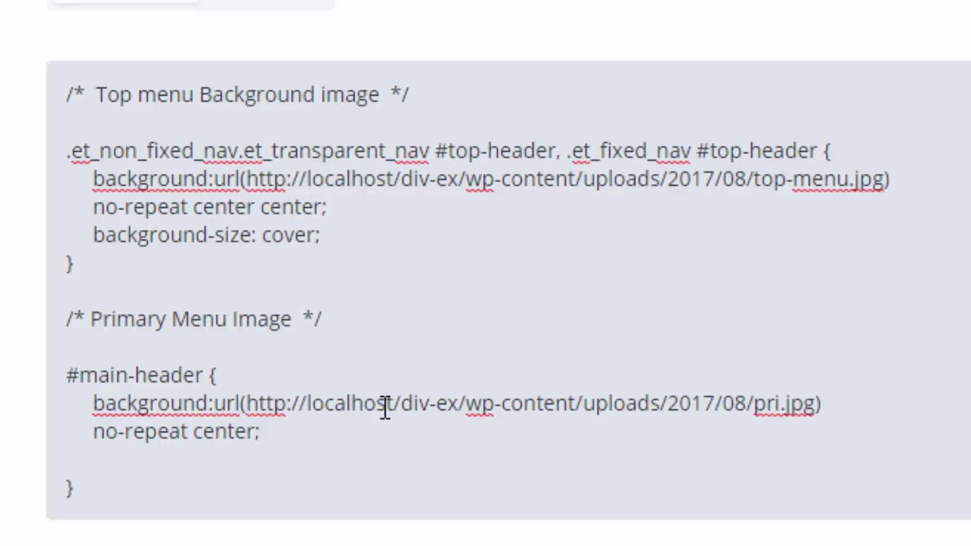
text(ba)
text(ckgrou)
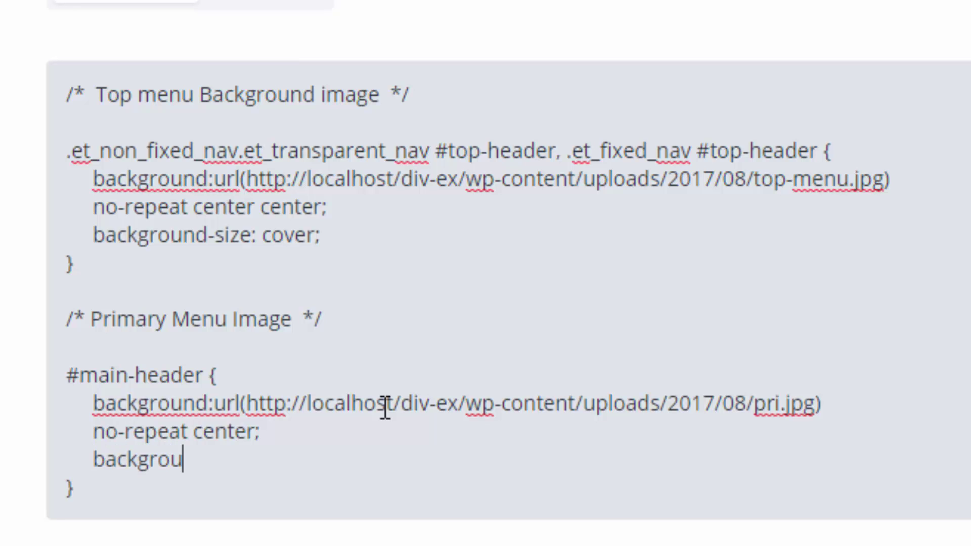
text(nd-si)
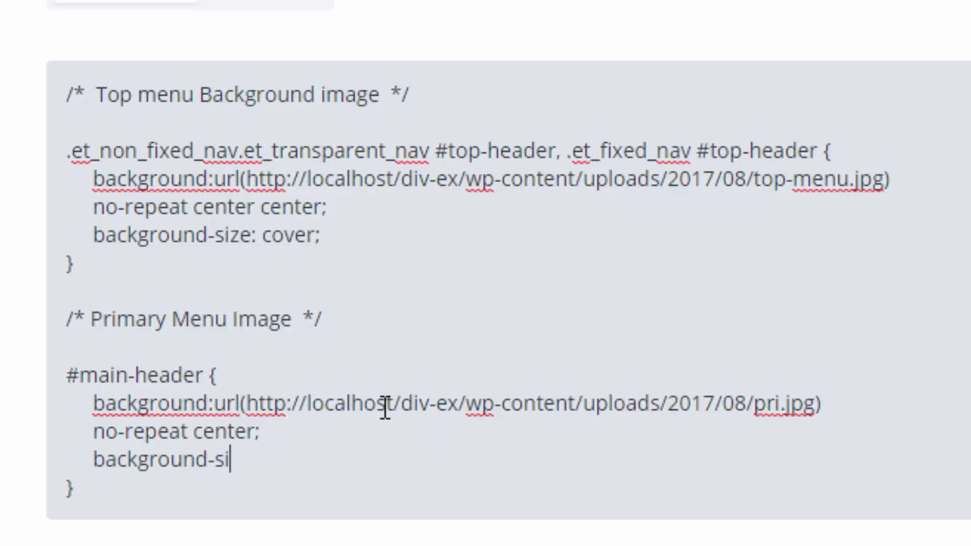
text(ze)
text(:co)
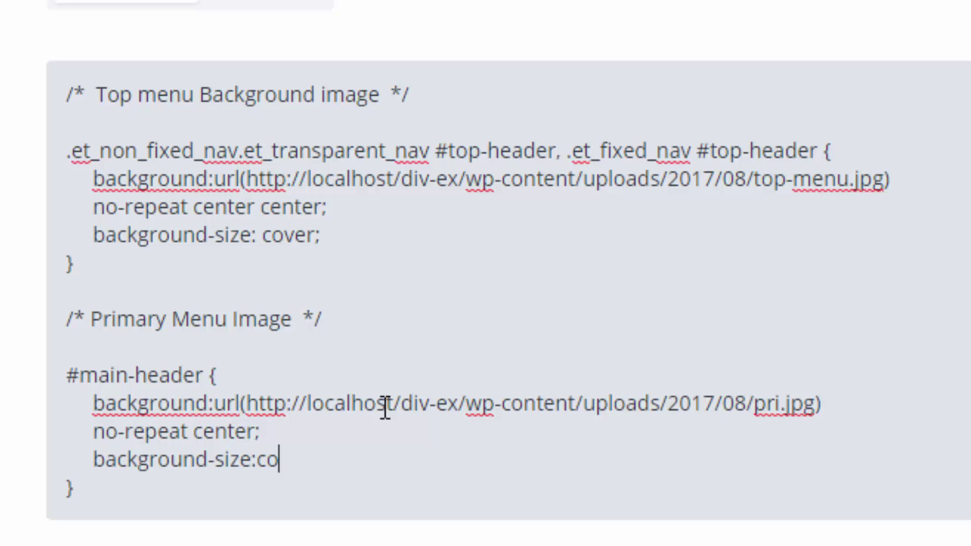
text(ver)
text(;)
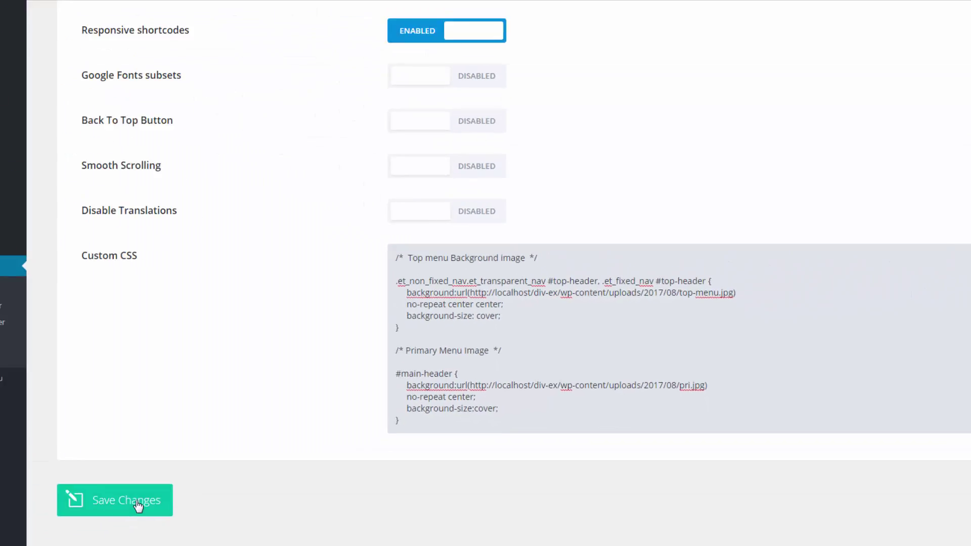
Step: Save the Divi theme options with the new #main-header background CSS
click(189, 493)
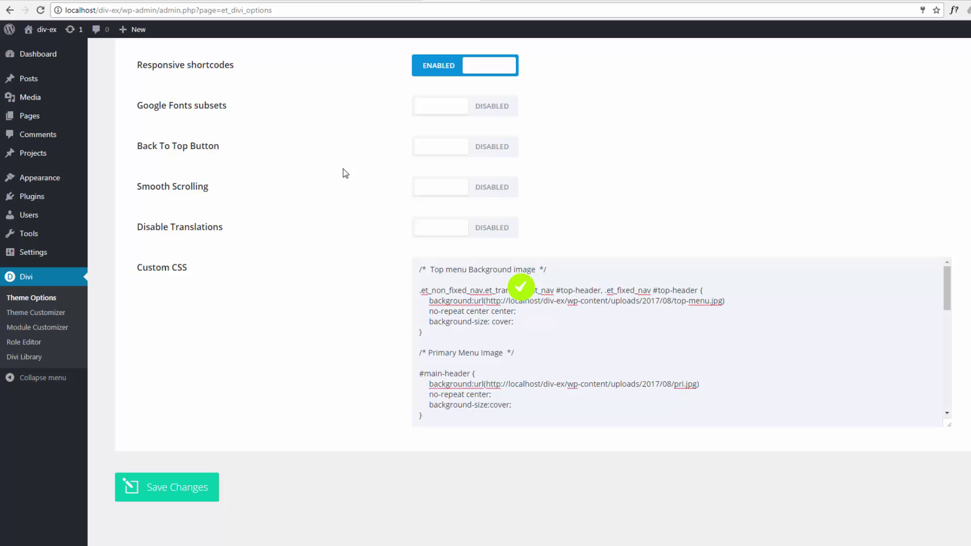